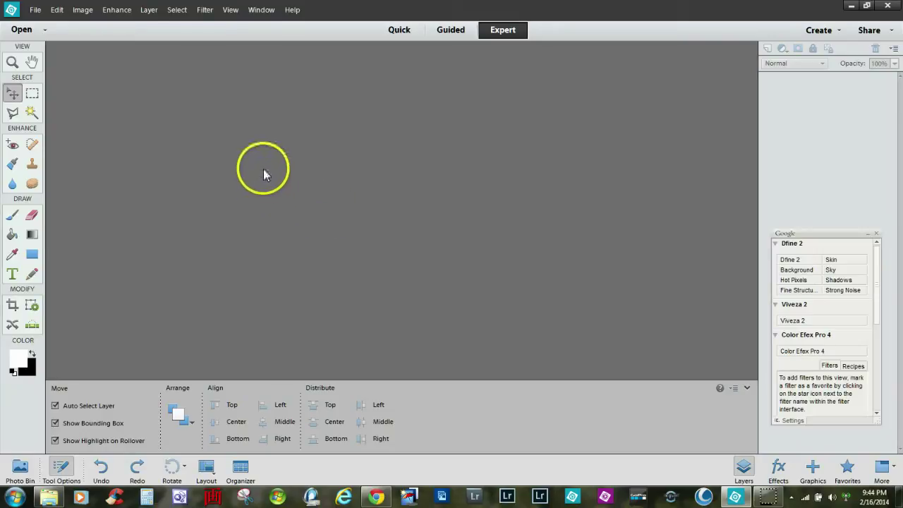
Open Process Multiple Files, try Document Name renaming, then leave Rename Files unchecked
left_click(35, 11)
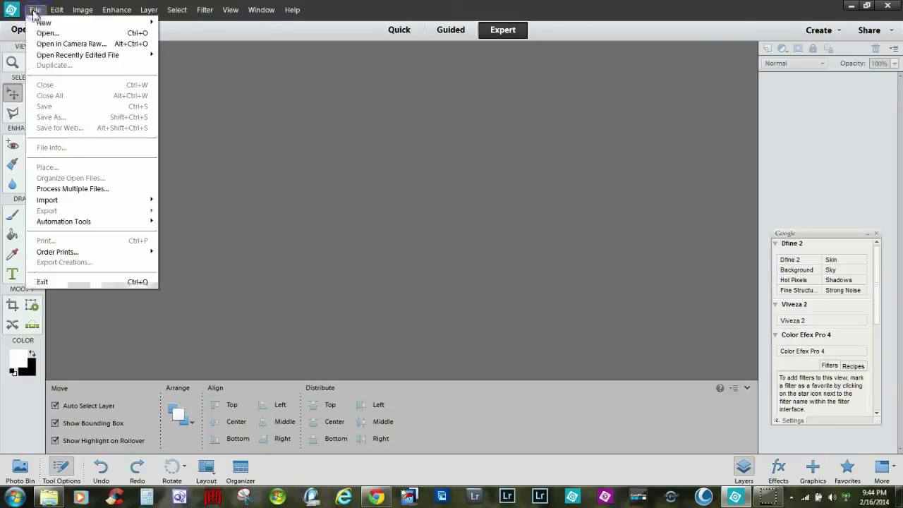
left_click(99, 191)
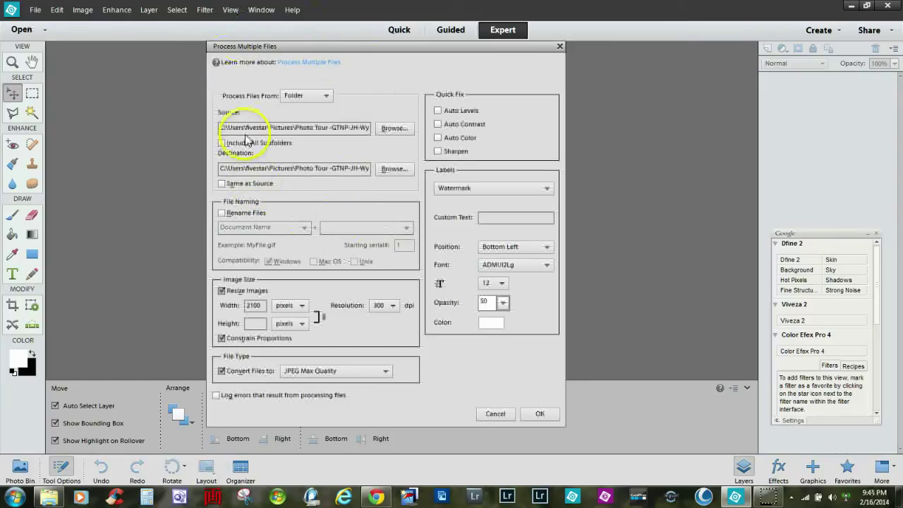
left_click(222, 213)
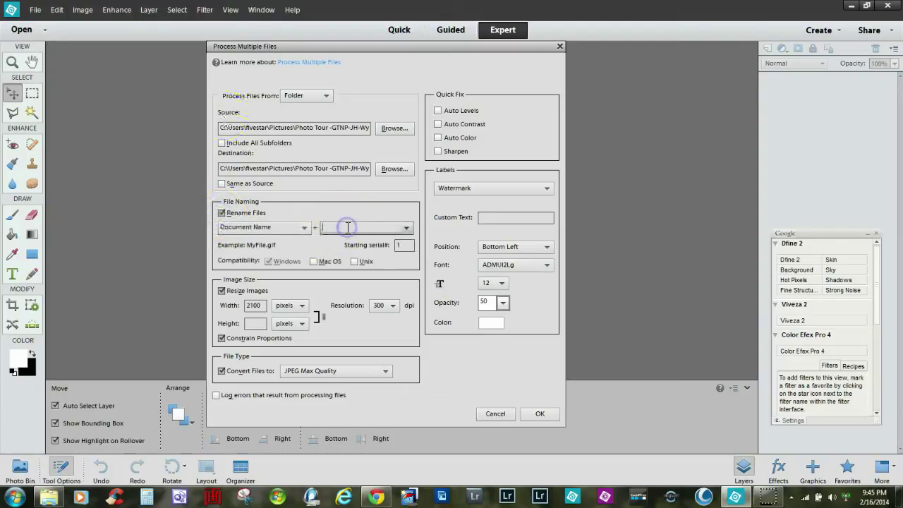
left_click(395, 229)
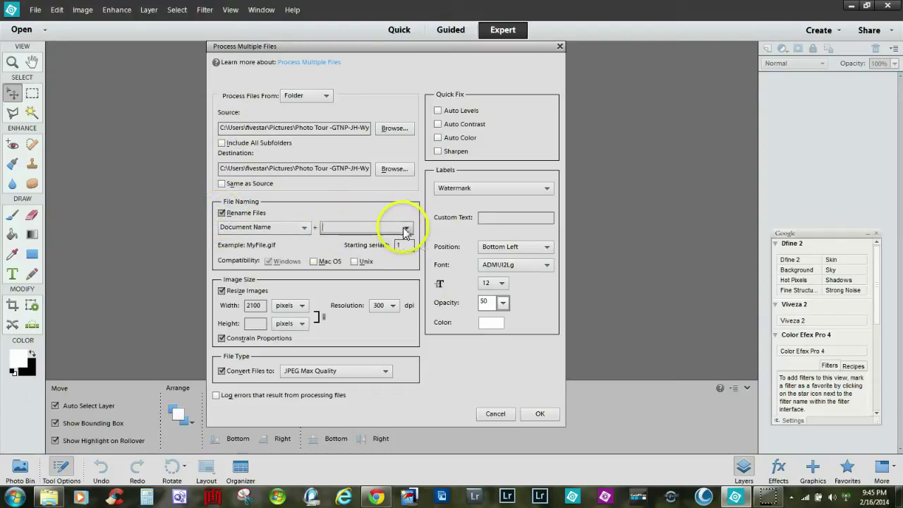
left_click(407, 231)
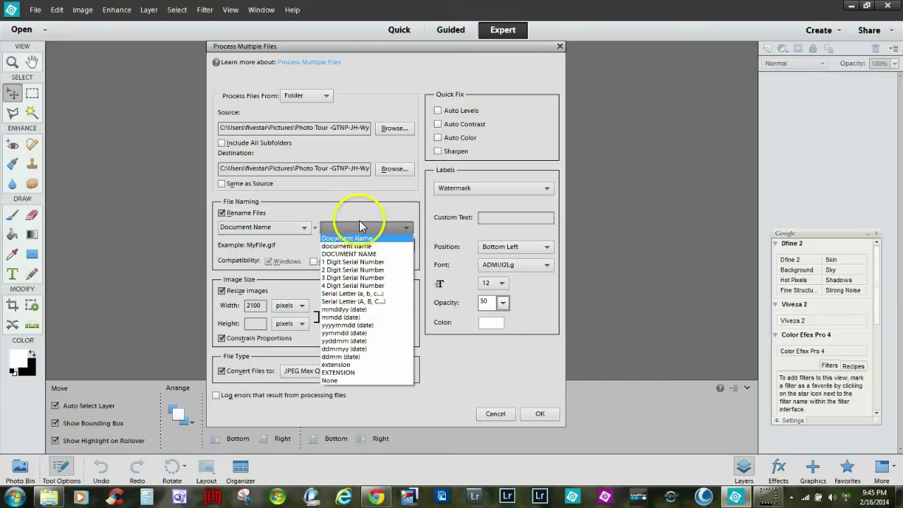
left_click(353, 207)
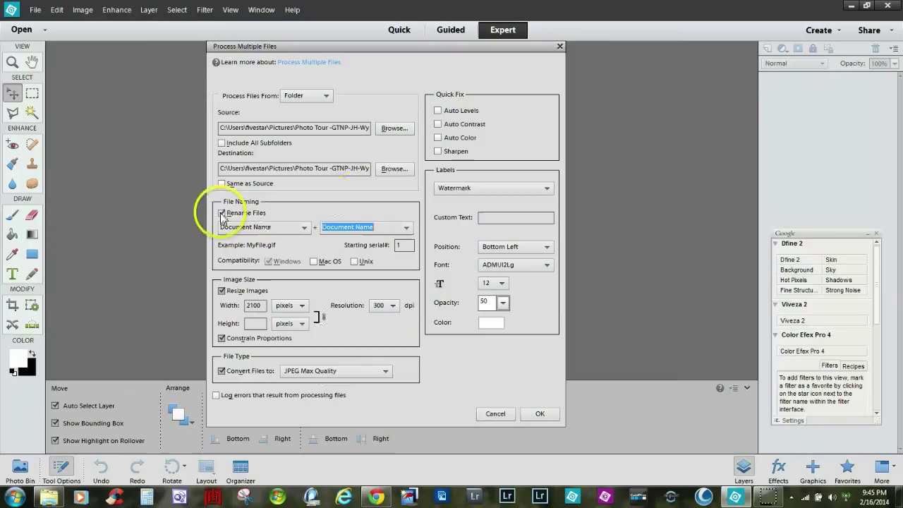
left_click(222, 212)
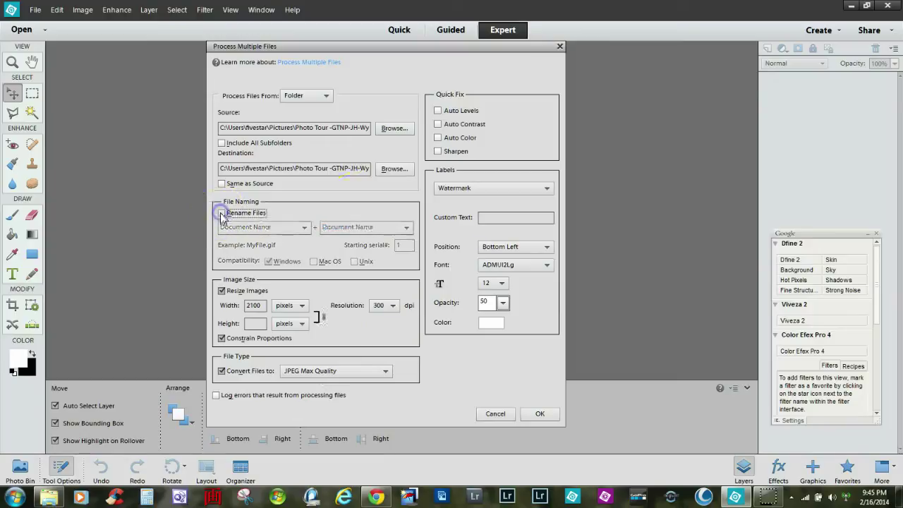
Select the output width field and set the resolution to 600 dpi
left_click(248, 305)
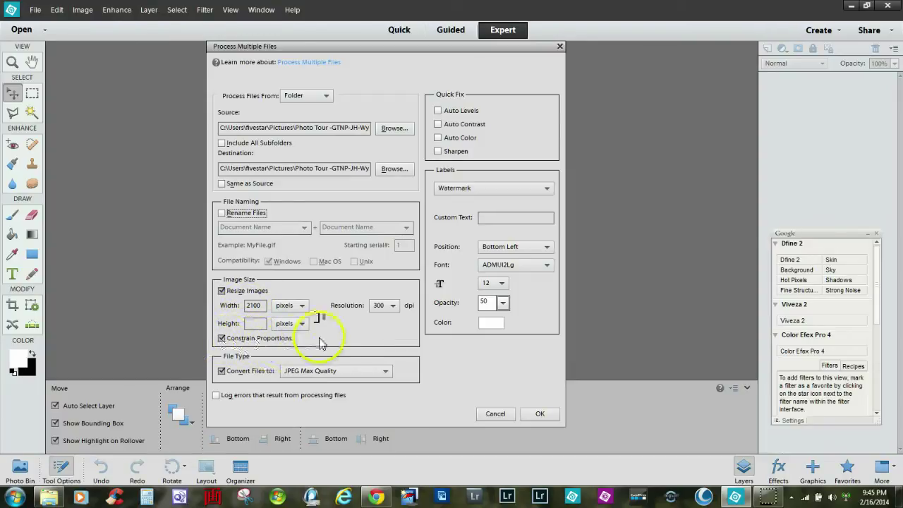
left_click(393, 306)
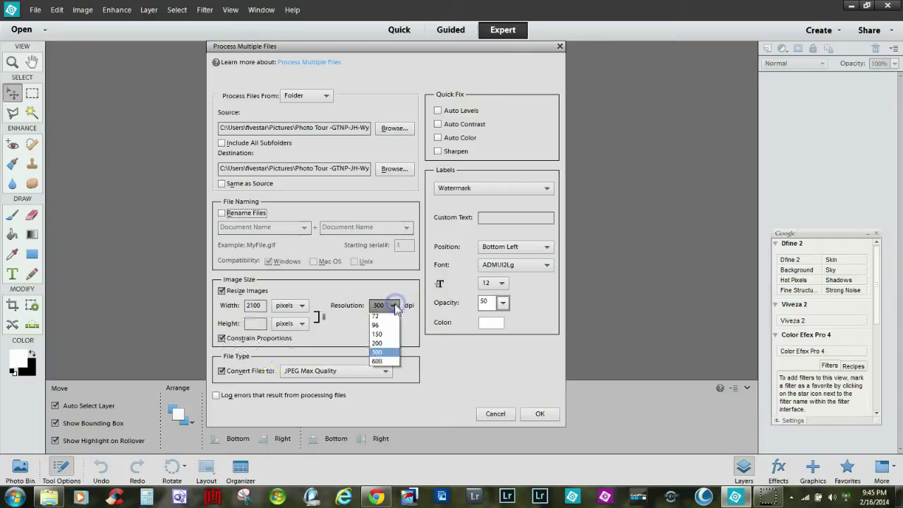
left_click(379, 365)
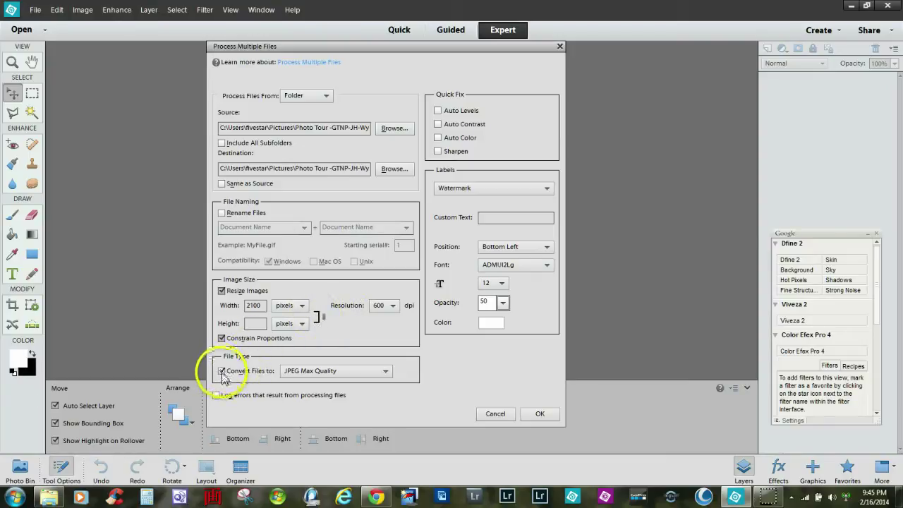
left_click(351, 371)
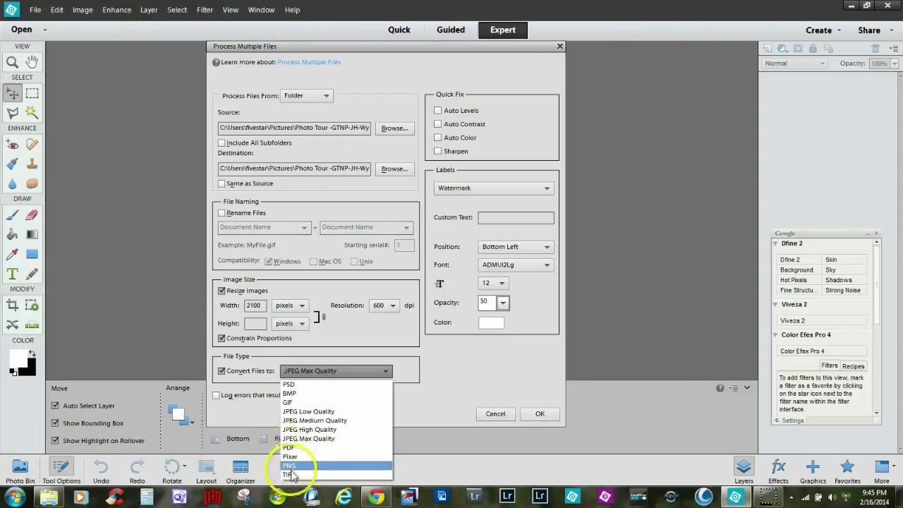
left_click(314, 438)
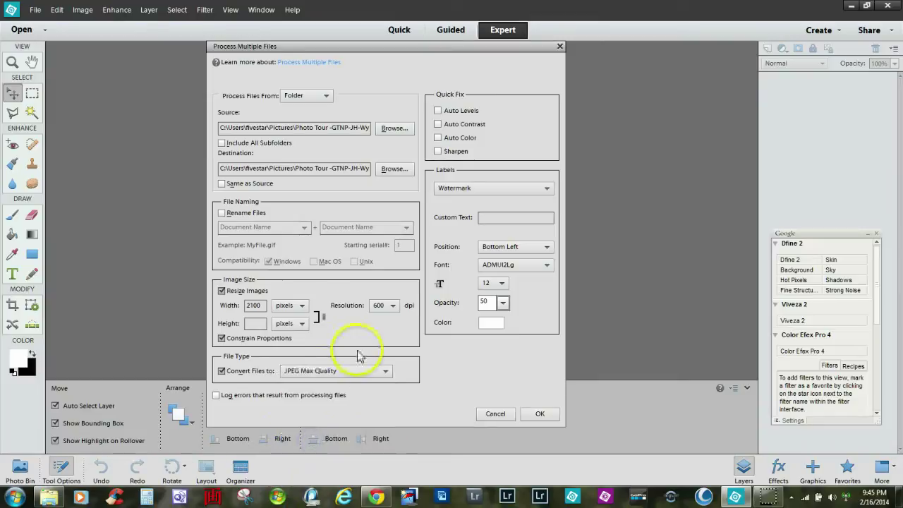
left_click(504, 217)
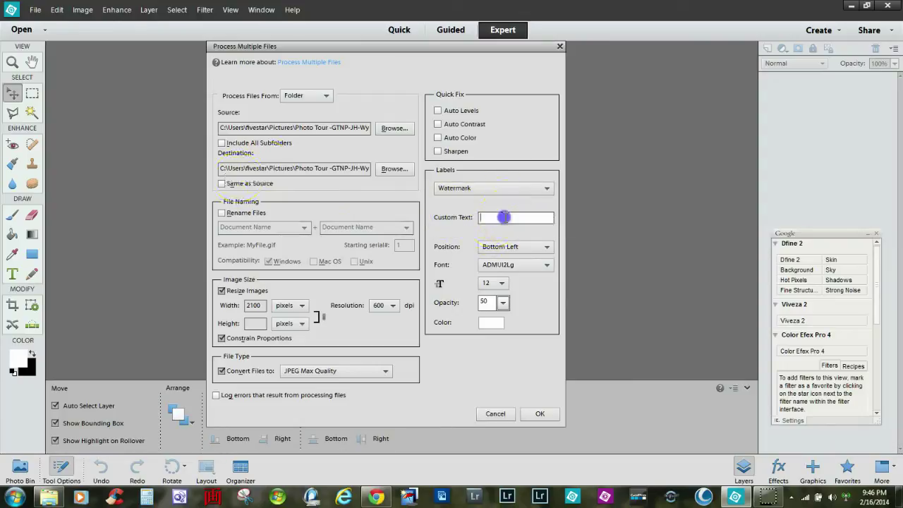
Edit the width field, browse for a folder and expand Libraries > Videos > My Videos
left_click(260, 305)
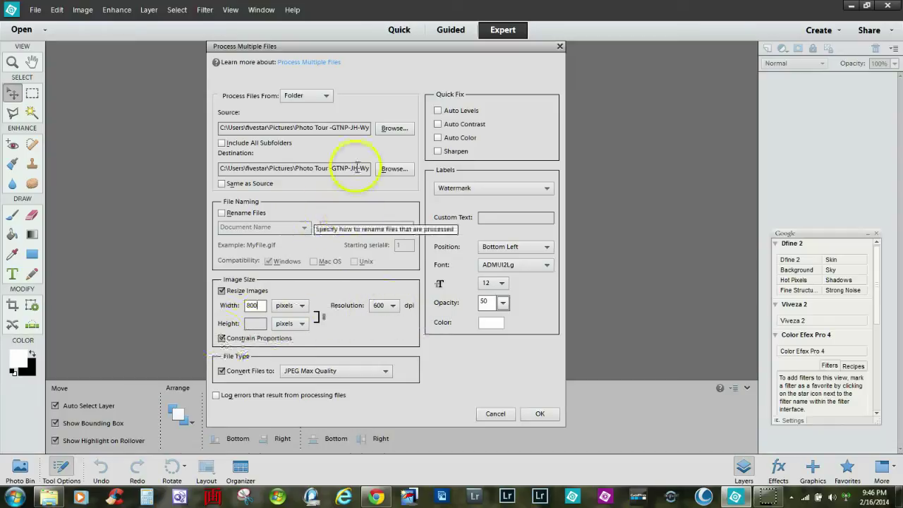
left_click(386, 128)
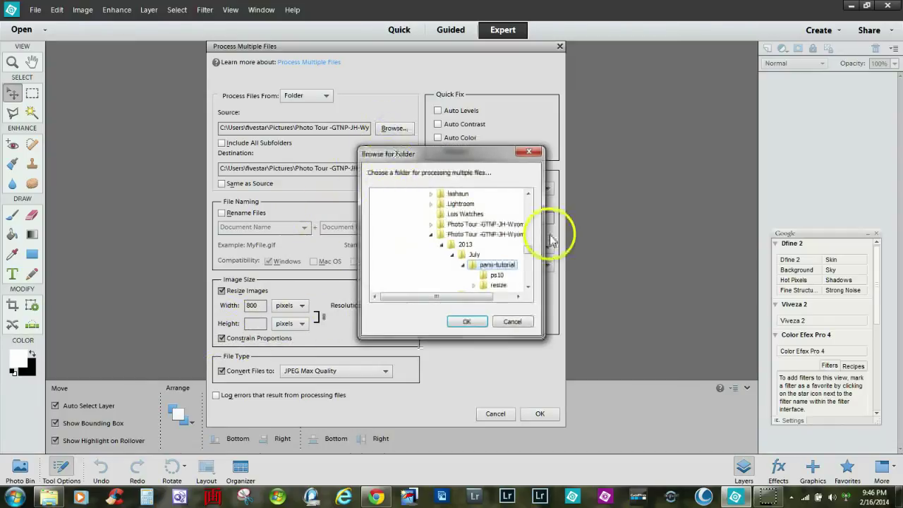
left_click(529, 245)
left_click_drag(529, 245, 536, 195)
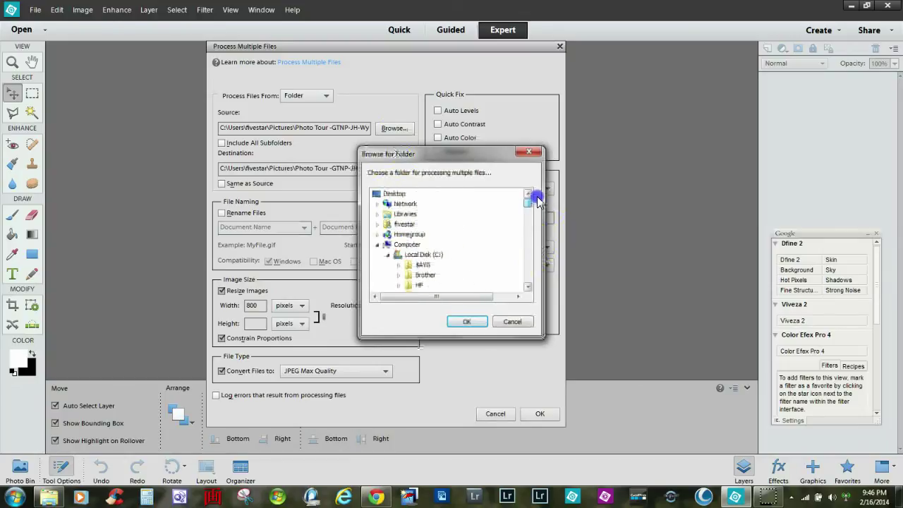
left_click(378, 215)
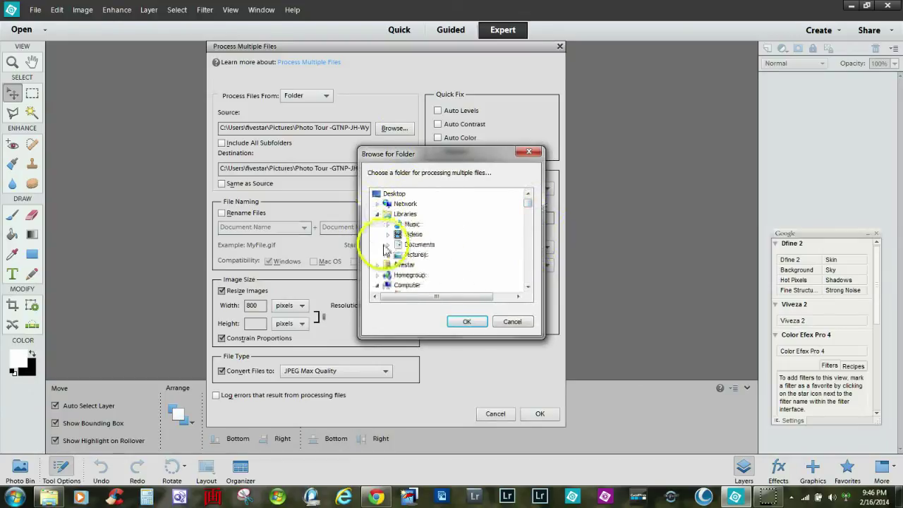
left_click(388, 235)
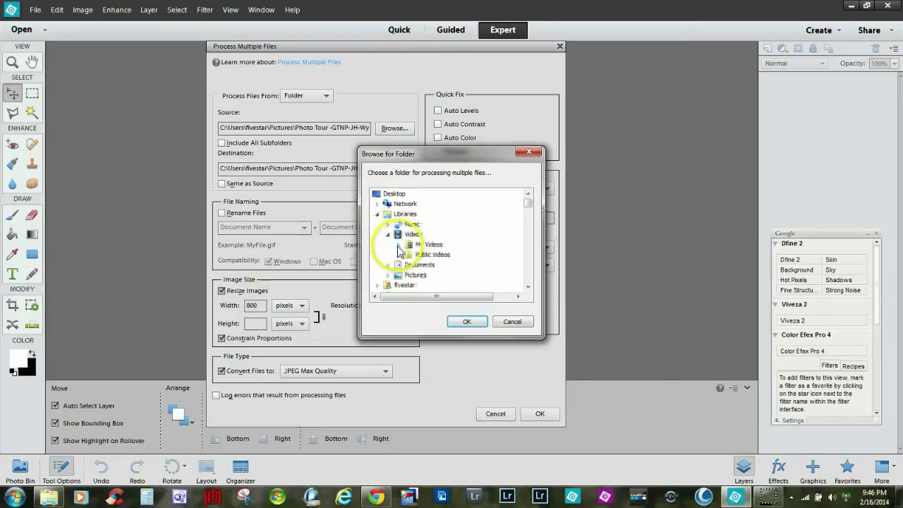
left_click(398, 245)
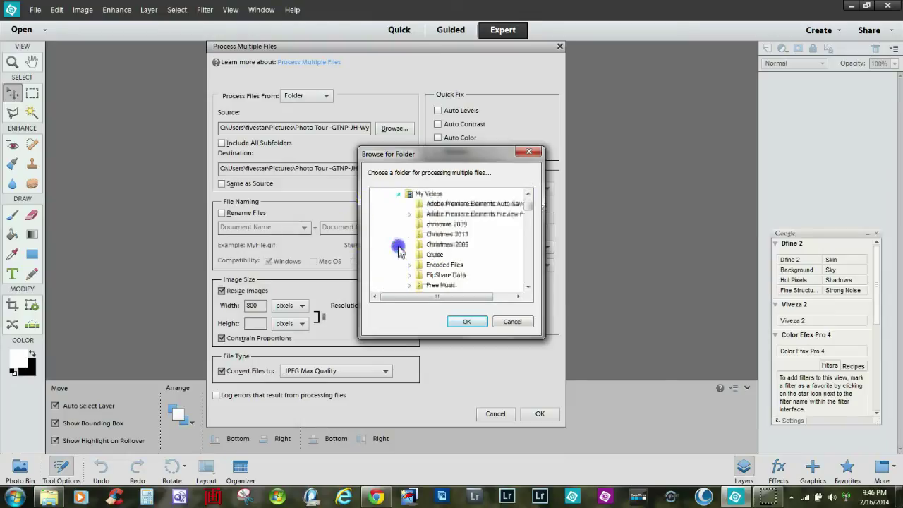
Choose Resize-Tutorial inside photoshop-tutorials as the batch source folder
left_click(527, 287)
left_click(527, 287)
left_click(527, 287)
left_click(527, 287)
left_click(527, 290)
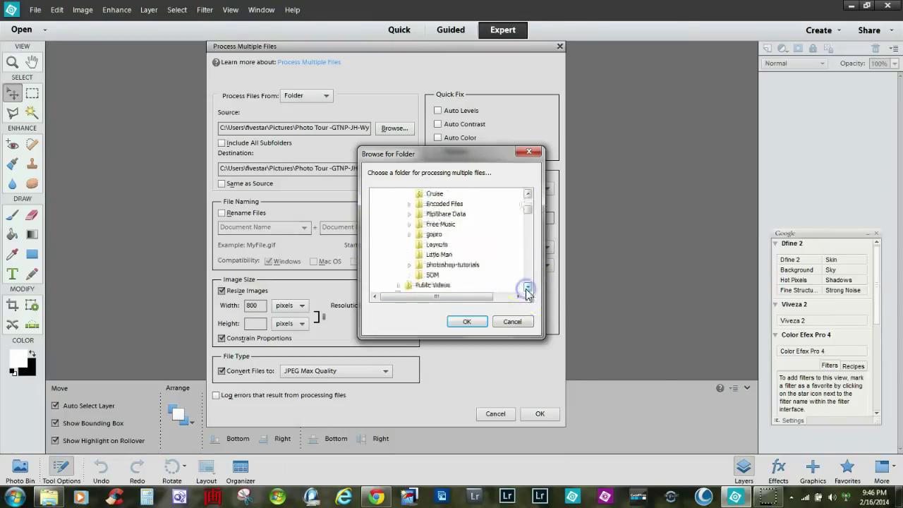
left_click(409, 264)
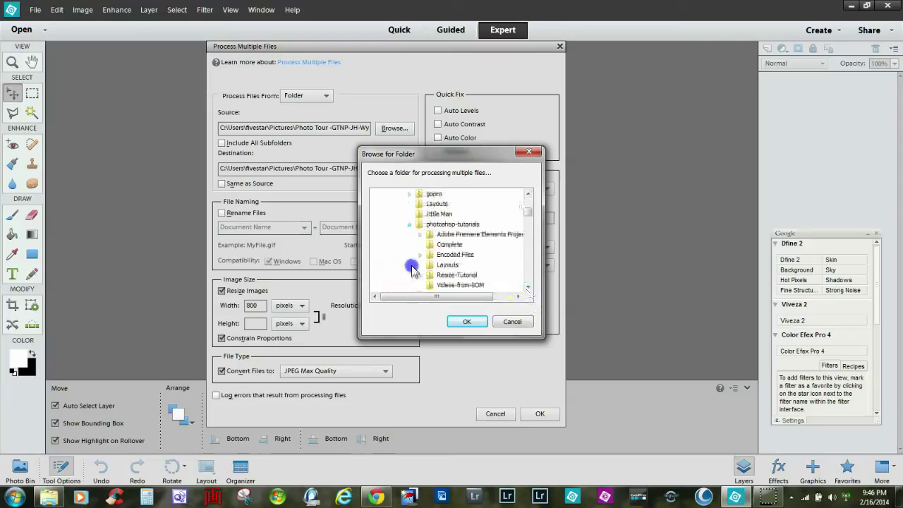
left_click(455, 275)
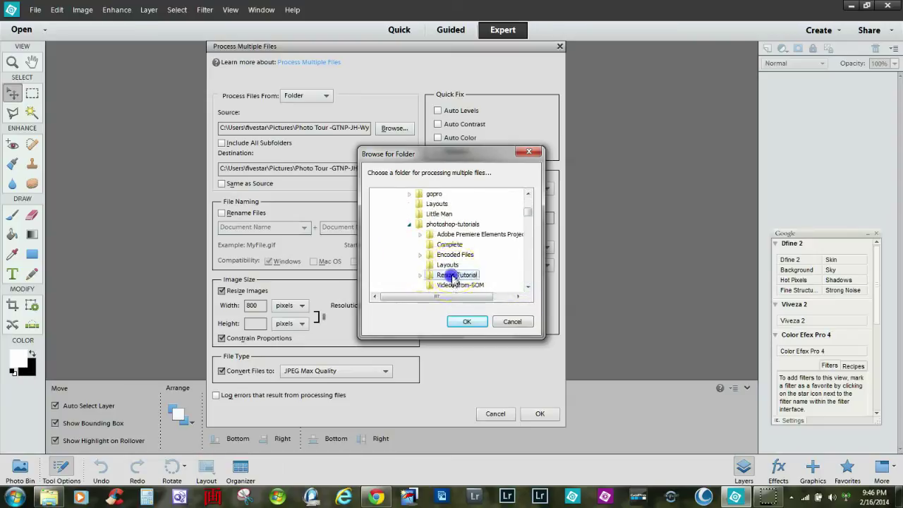
left_click(462, 321)
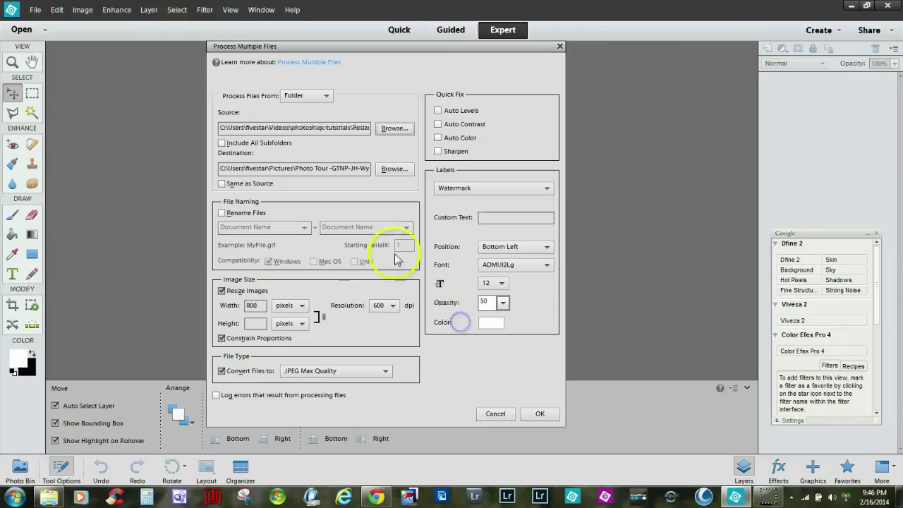
Browse for the destination folder, expanding Libraries > Videos > My Videos
left_click(392, 170)
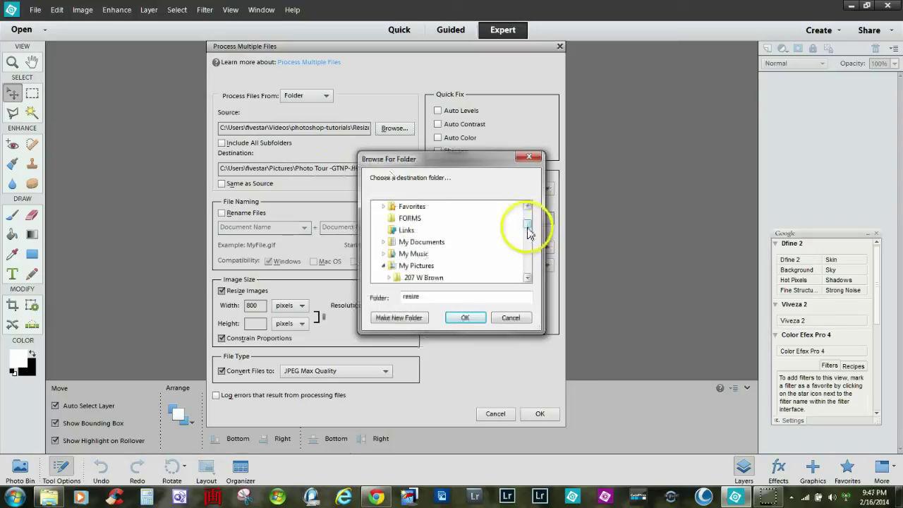
left_click(527, 278)
left_click(527, 278)
left_click(527, 278)
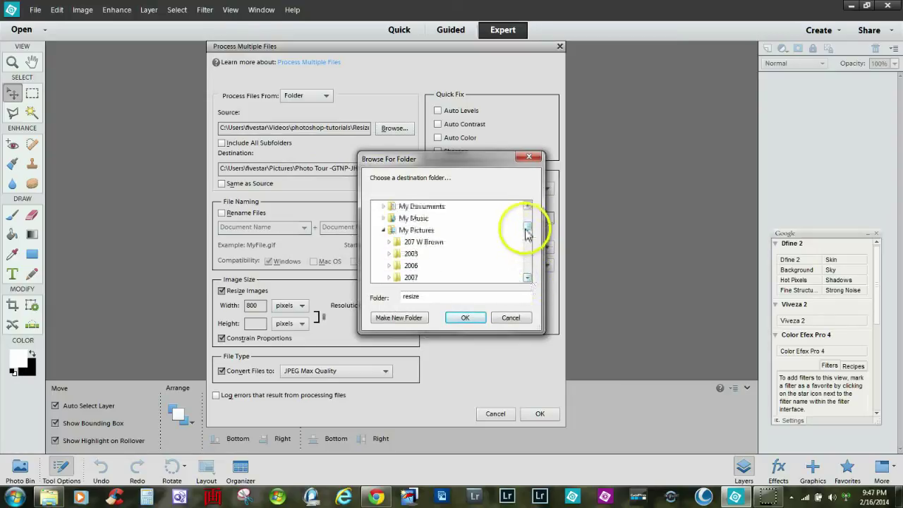
left_click_drag(529, 228, 526, 217)
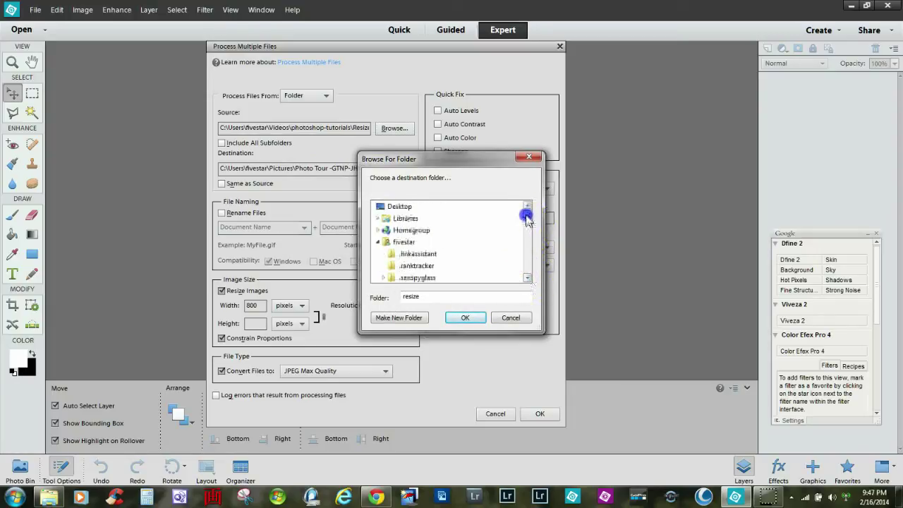
left_click(378, 219)
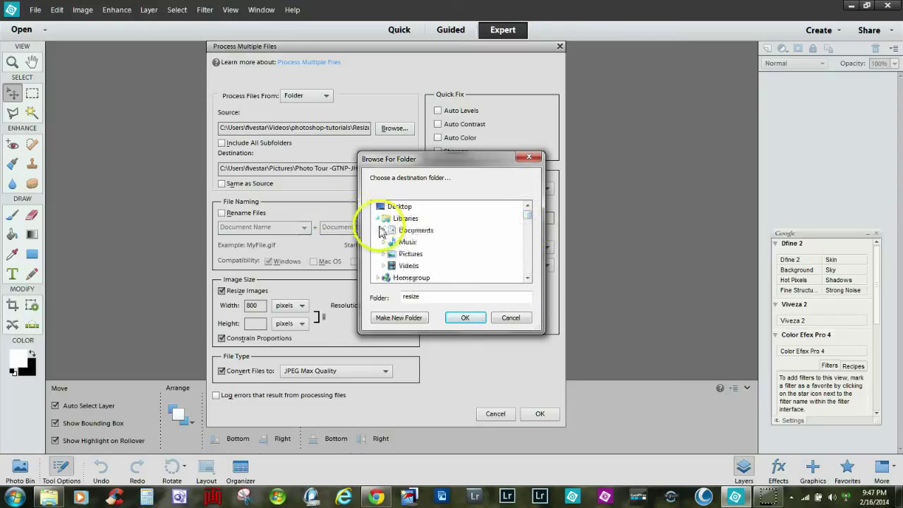
left_click(383, 266)
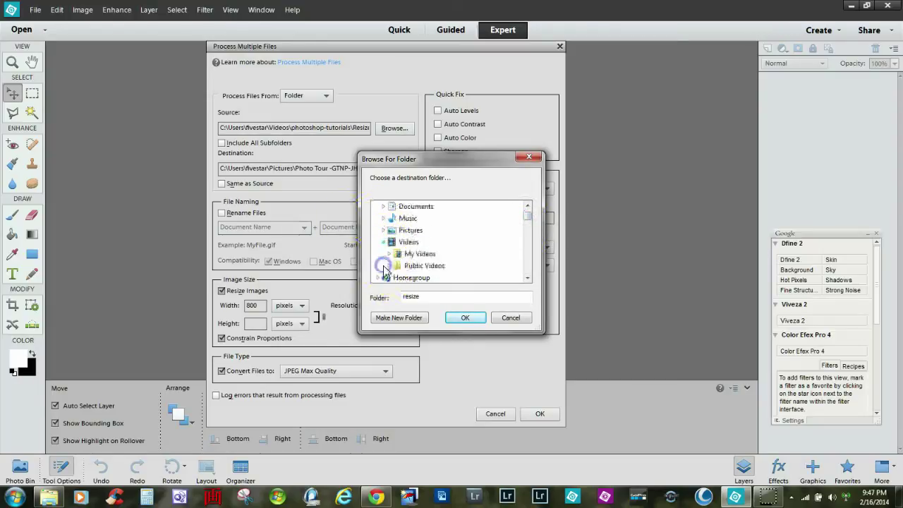
left_click(389, 254)
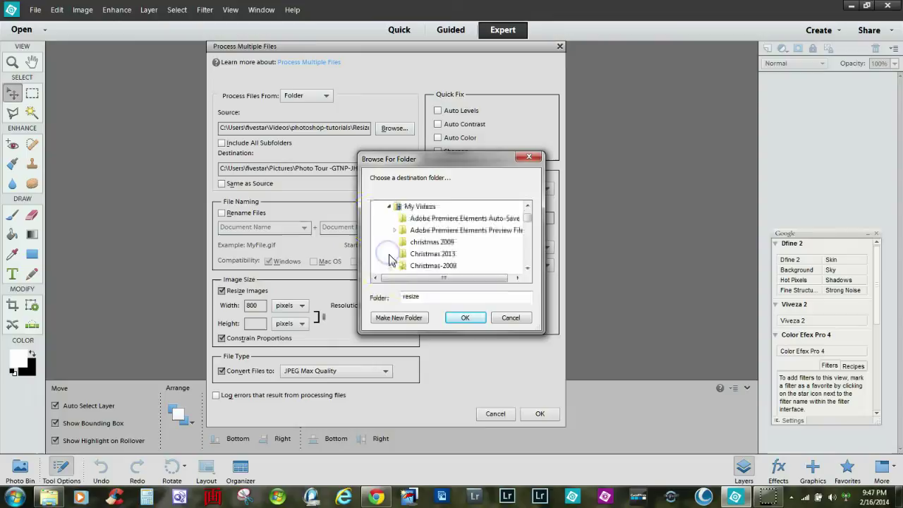
Choose the resize subfolder under photoshop-tutorials > Resize-Tutorial as the destination
left_click_drag(528, 269, 529, 271)
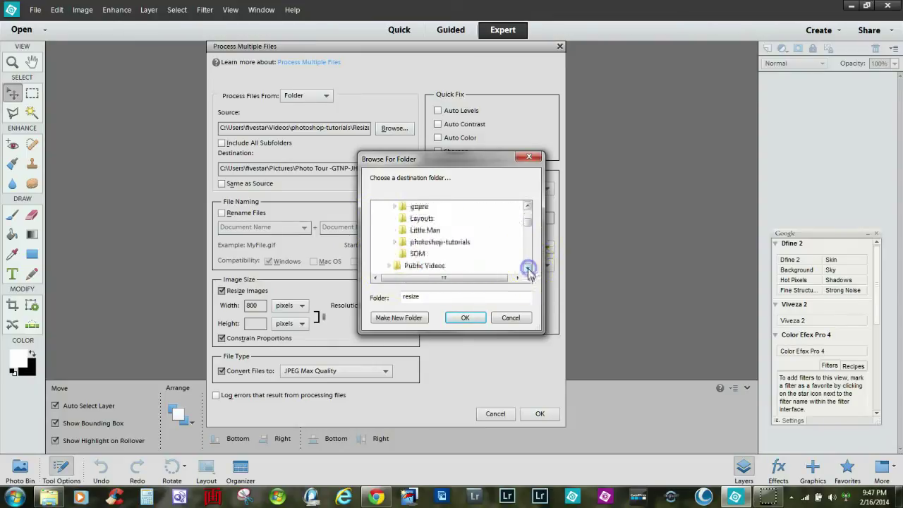
left_click(394, 242)
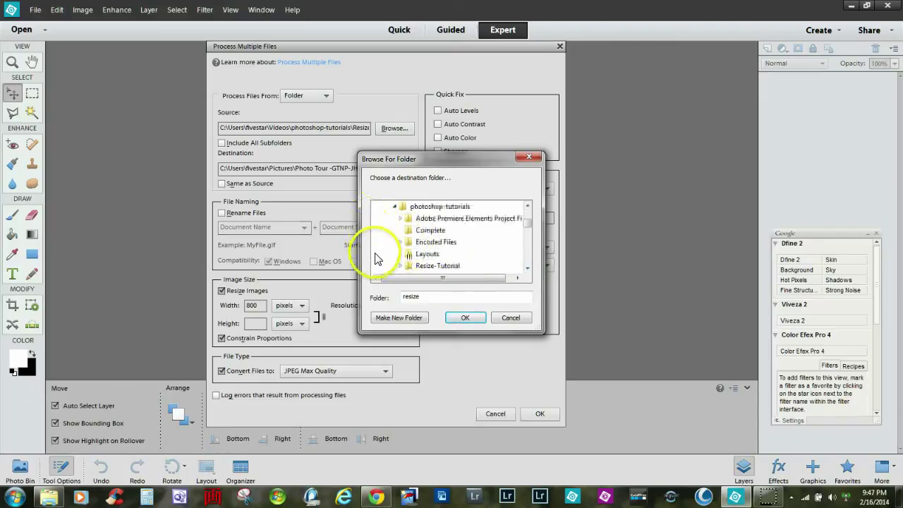
left_click(399, 267)
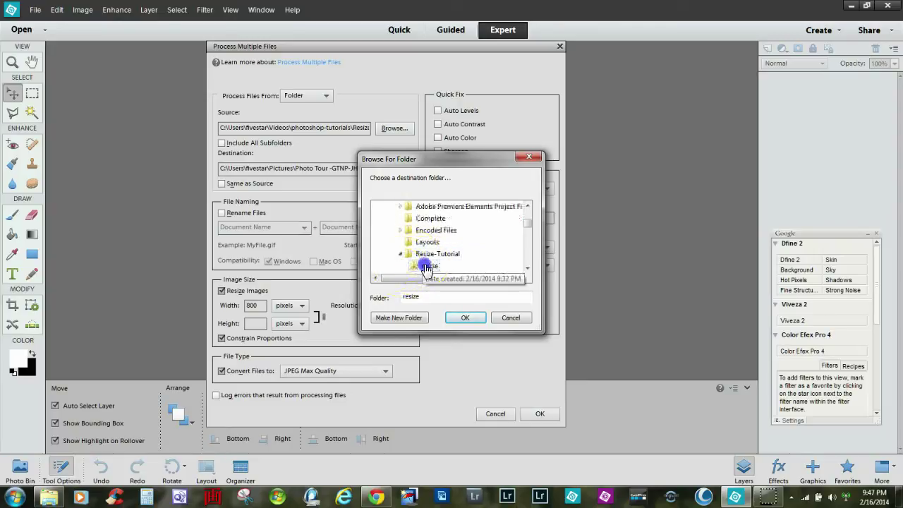
left_click(422, 266)
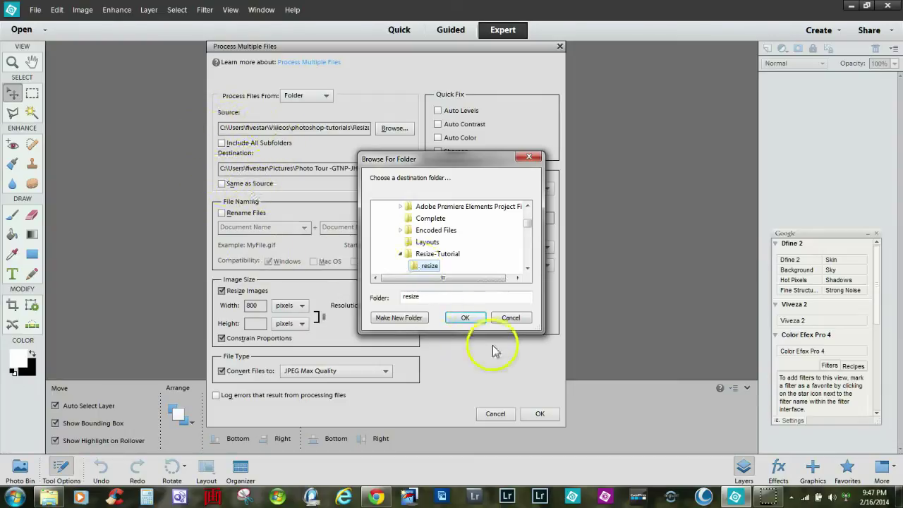
left_click(463, 319)
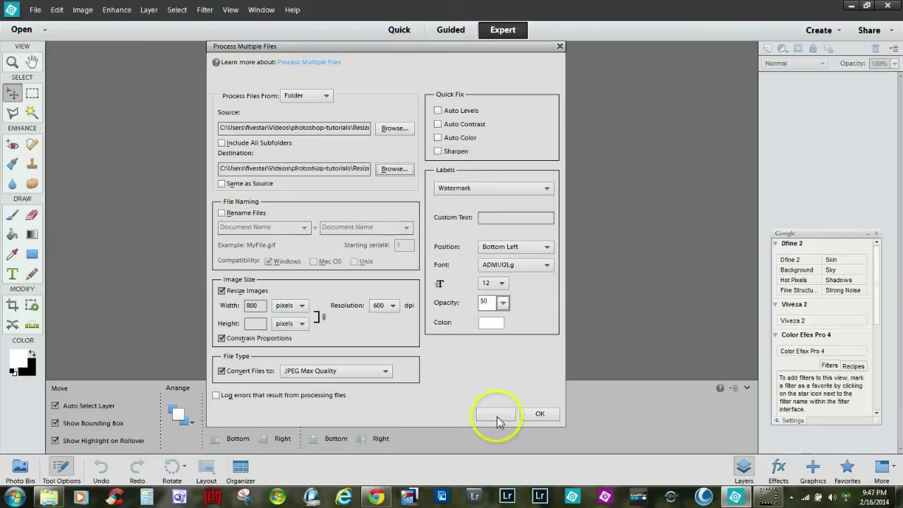
Start the batch so each photo is resized to 800 px and saved into resize
left_click(540, 415)
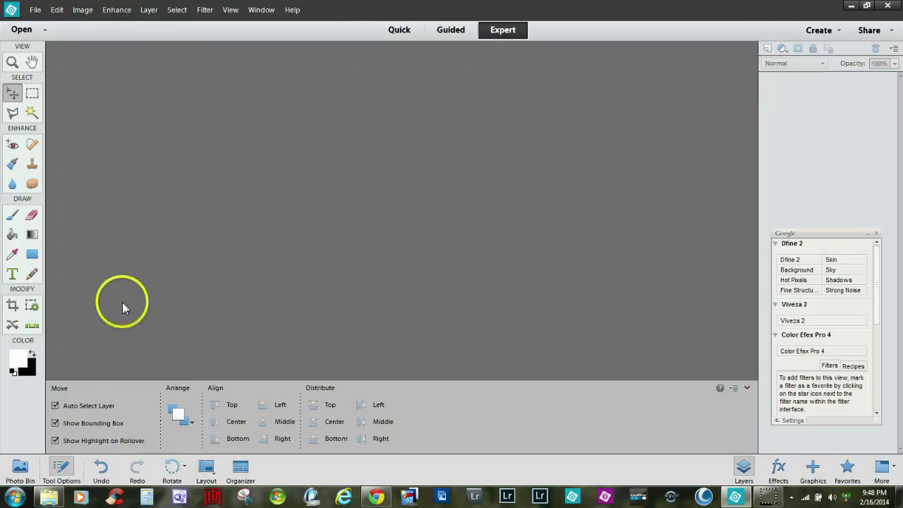
In Windows Explorer, open the resize folder and confirm DSC_3143V is 800 x 531
left_click(48, 497)
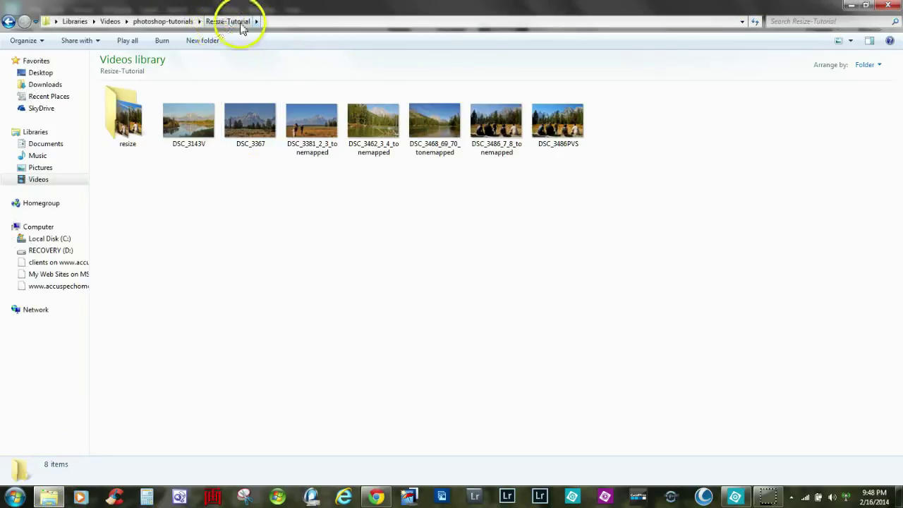
double_click(126, 132)
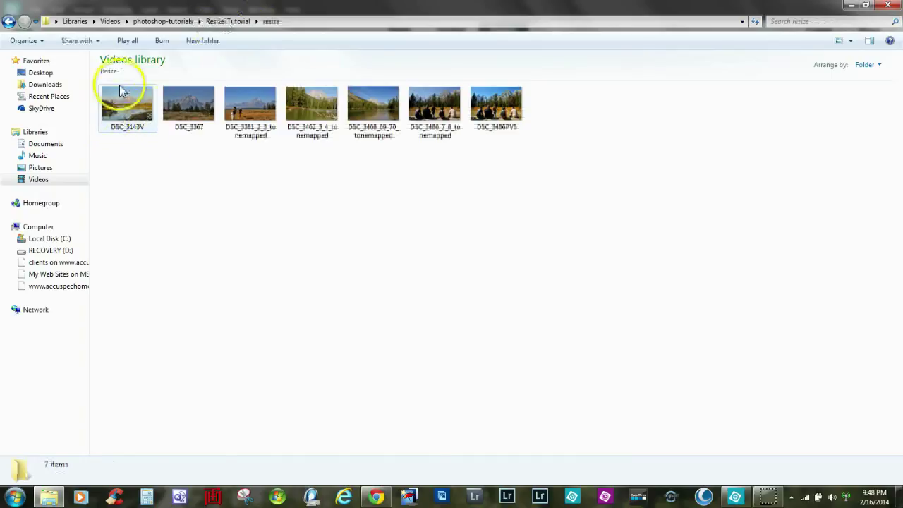
left_click(119, 96)
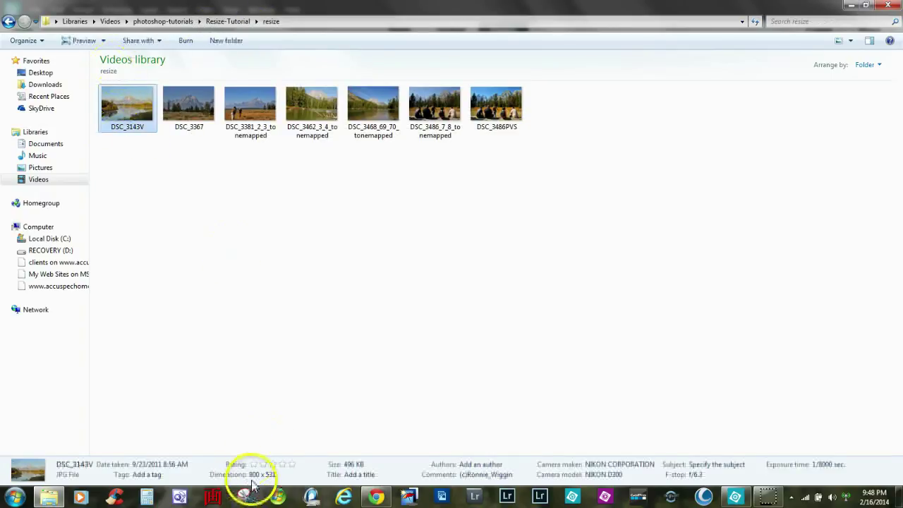